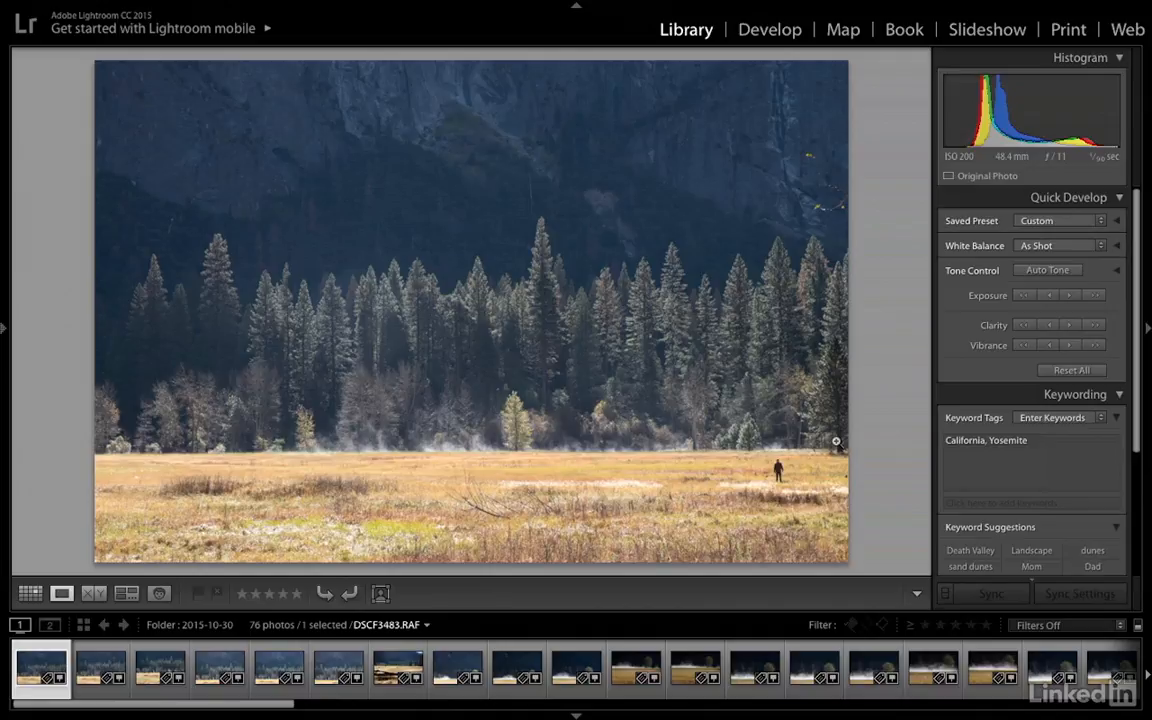
Step: Compare the opening tree-line and meadow photos and rate the first one, DSCF3483, three stars
key(Right)
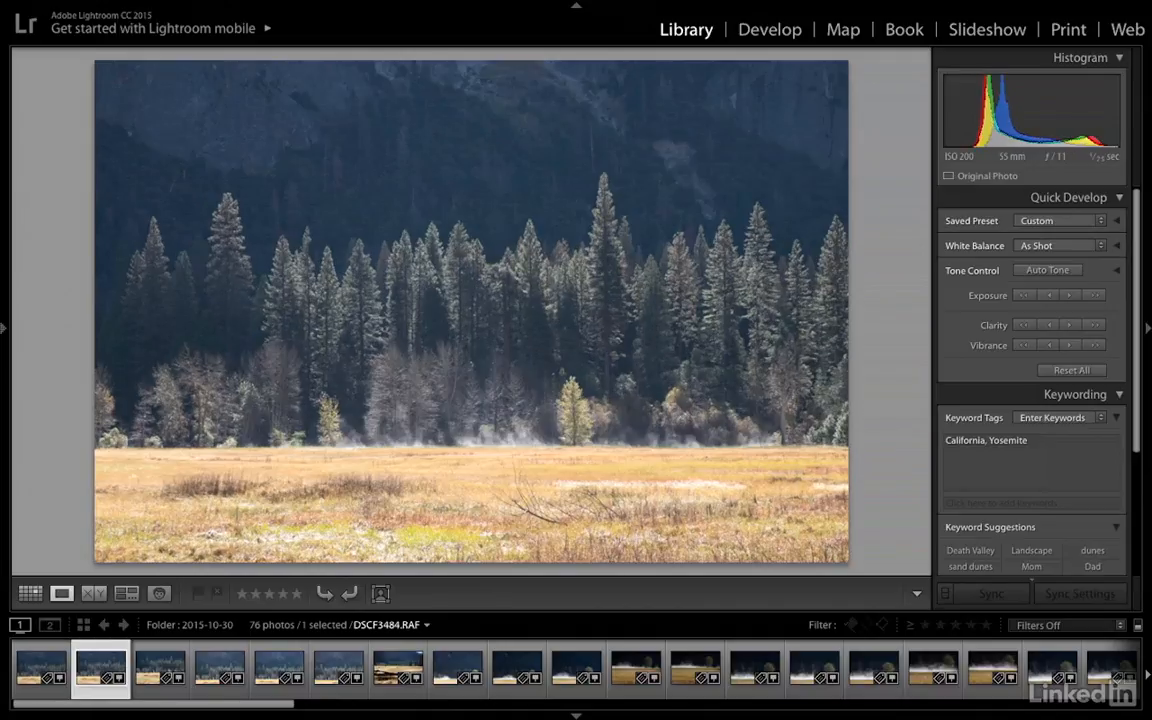
key(Left)
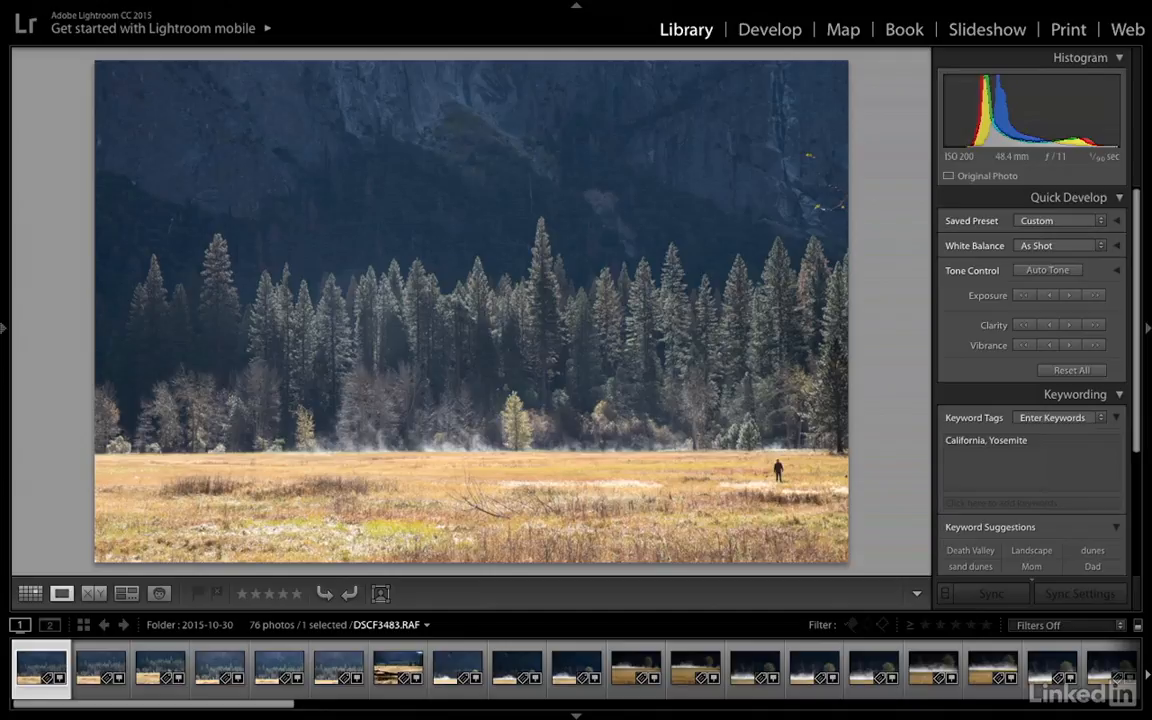
key(Right)
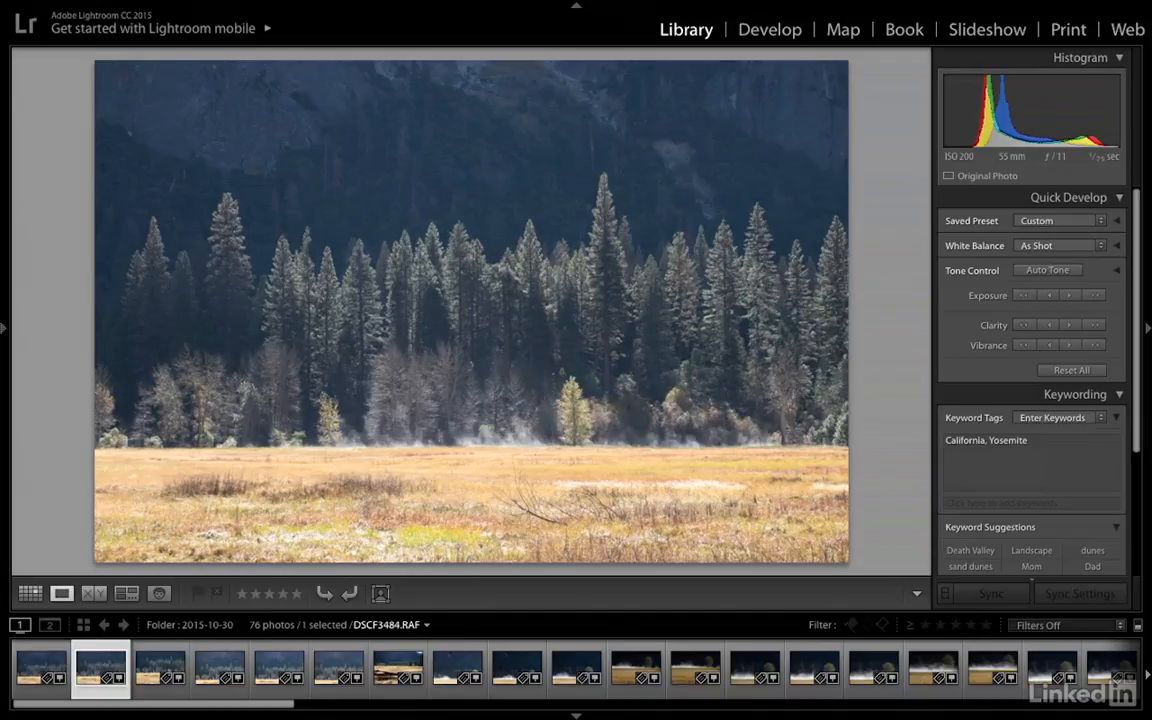
key(Right)
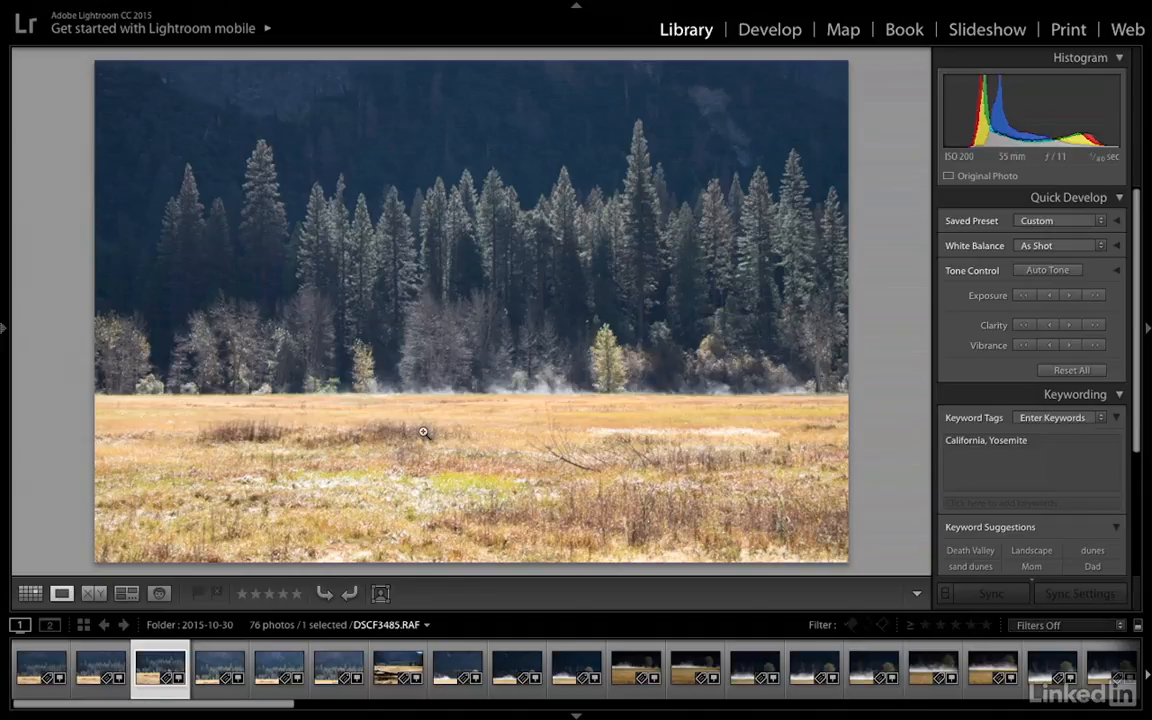
key(Right)
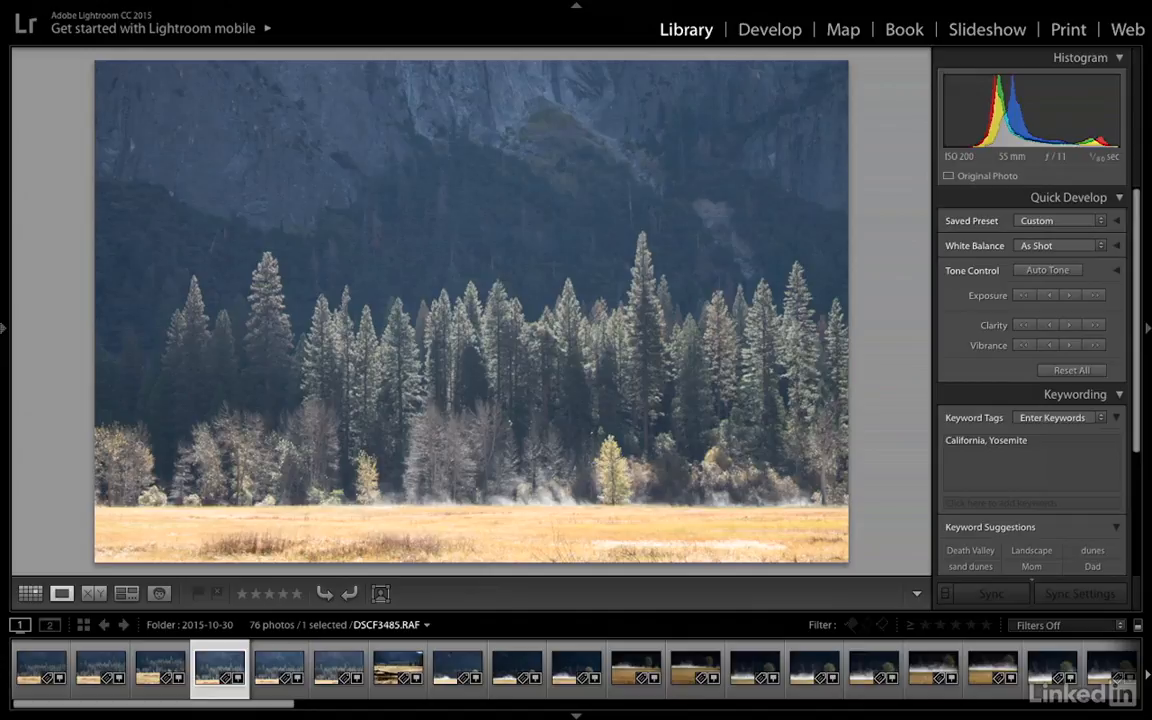
key(Right)
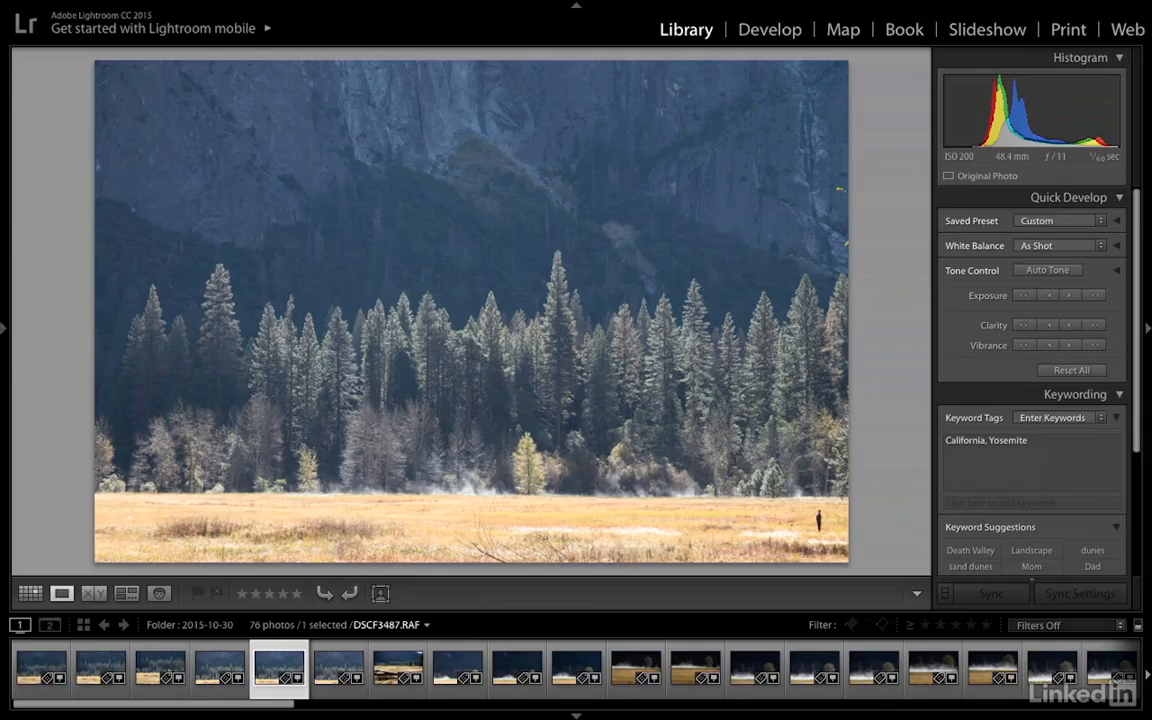
click(160, 668)
click(41, 668)
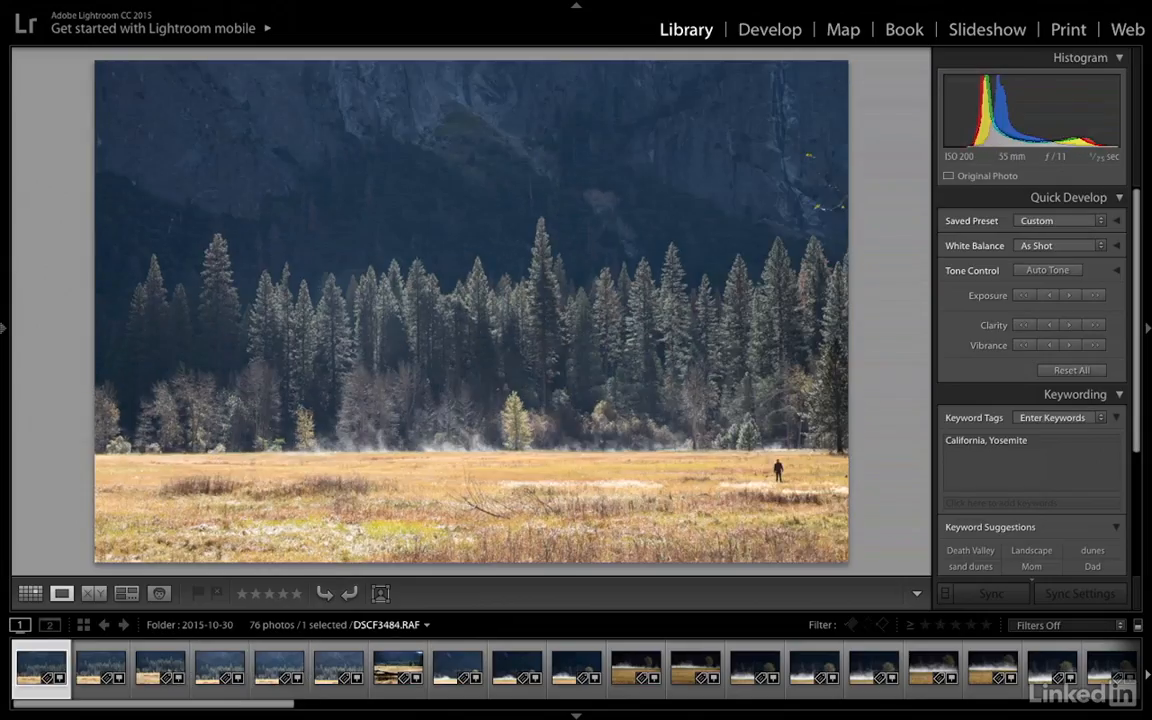
click(160, 668)
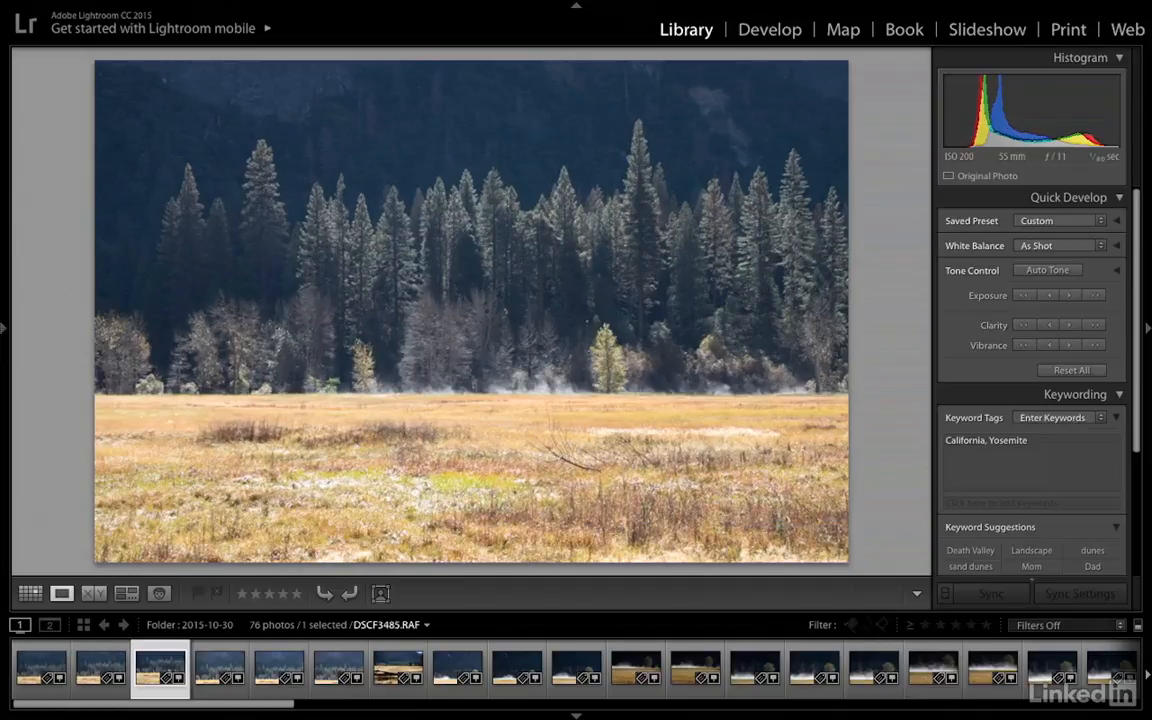
click(279, 668)
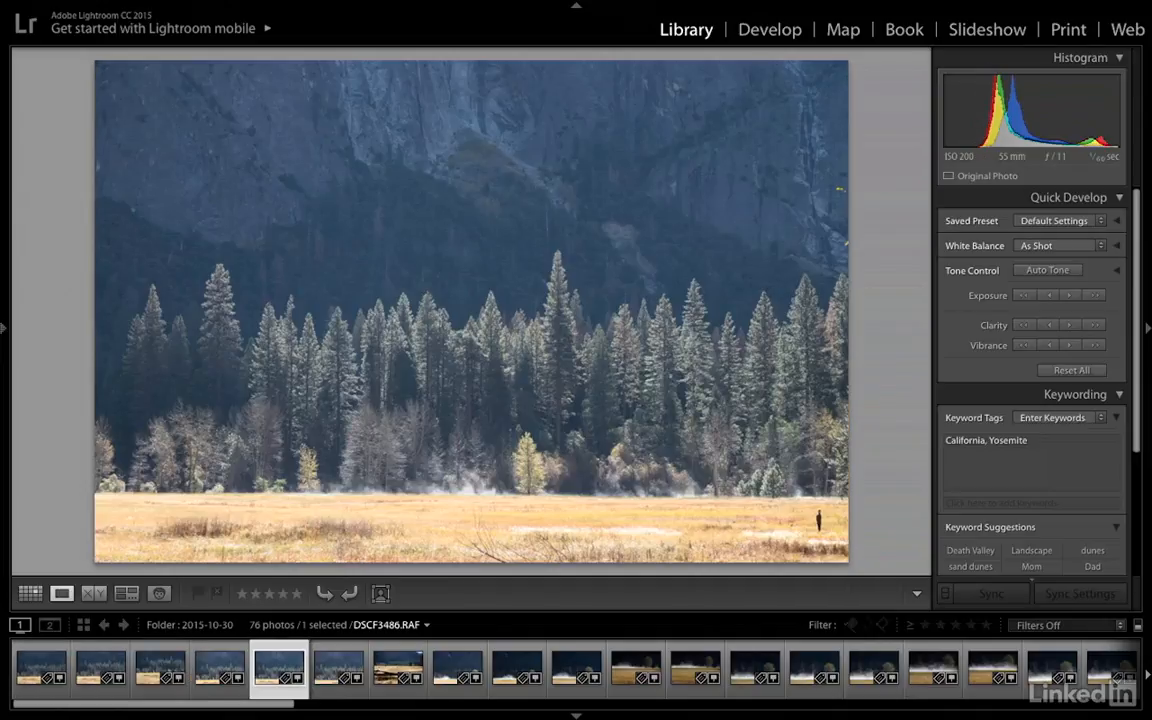
click(41, 668)
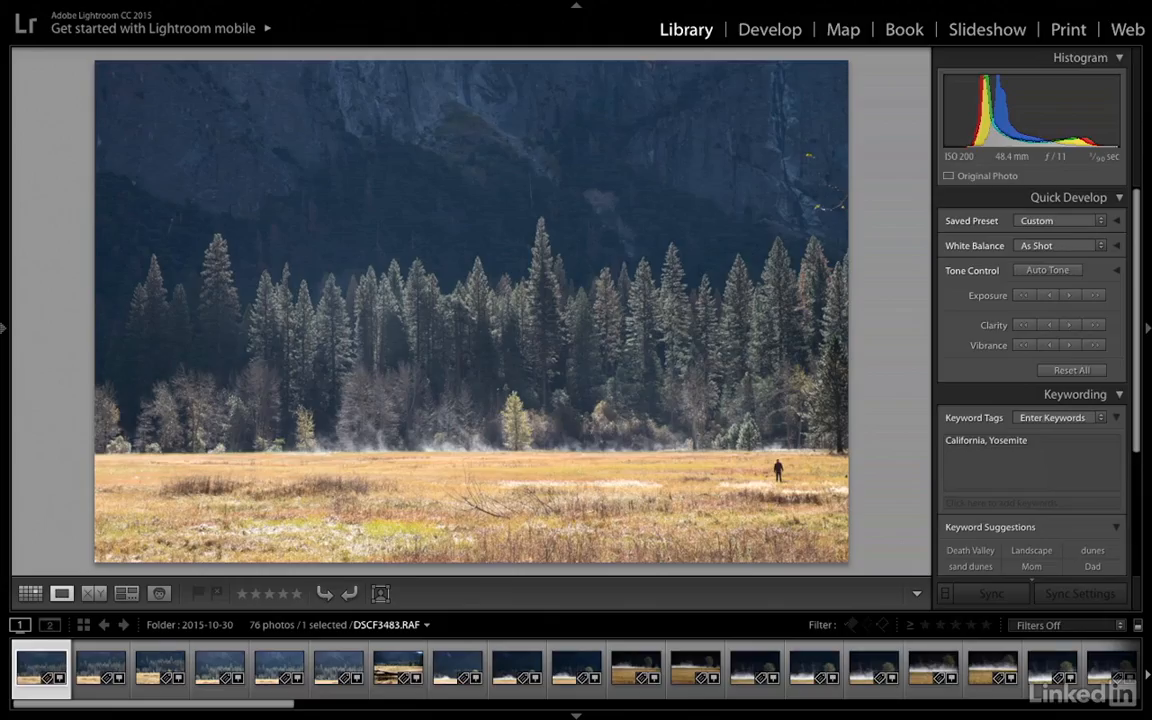
key(3)
Step: Review the following photos up to the mist and lone tree shots and rate DSCF3493 two stars
key(Right)
key(Right)
key(Right)
key(Right)
key(Right)
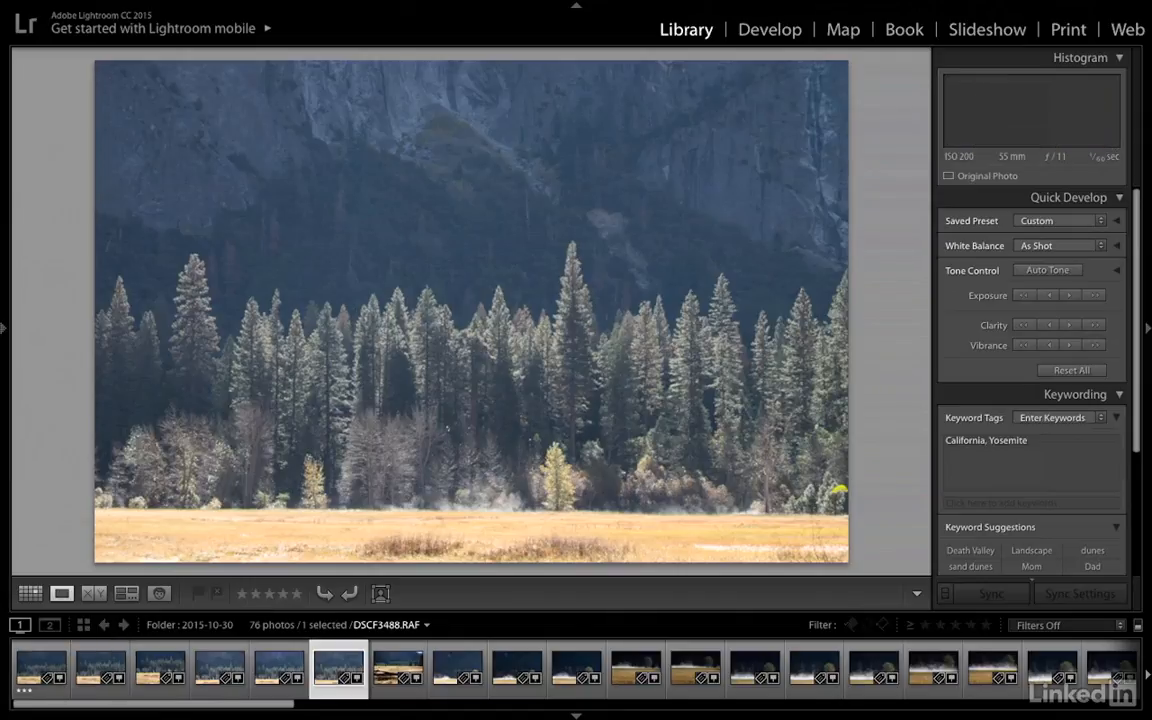
key(Right)
key(Right)
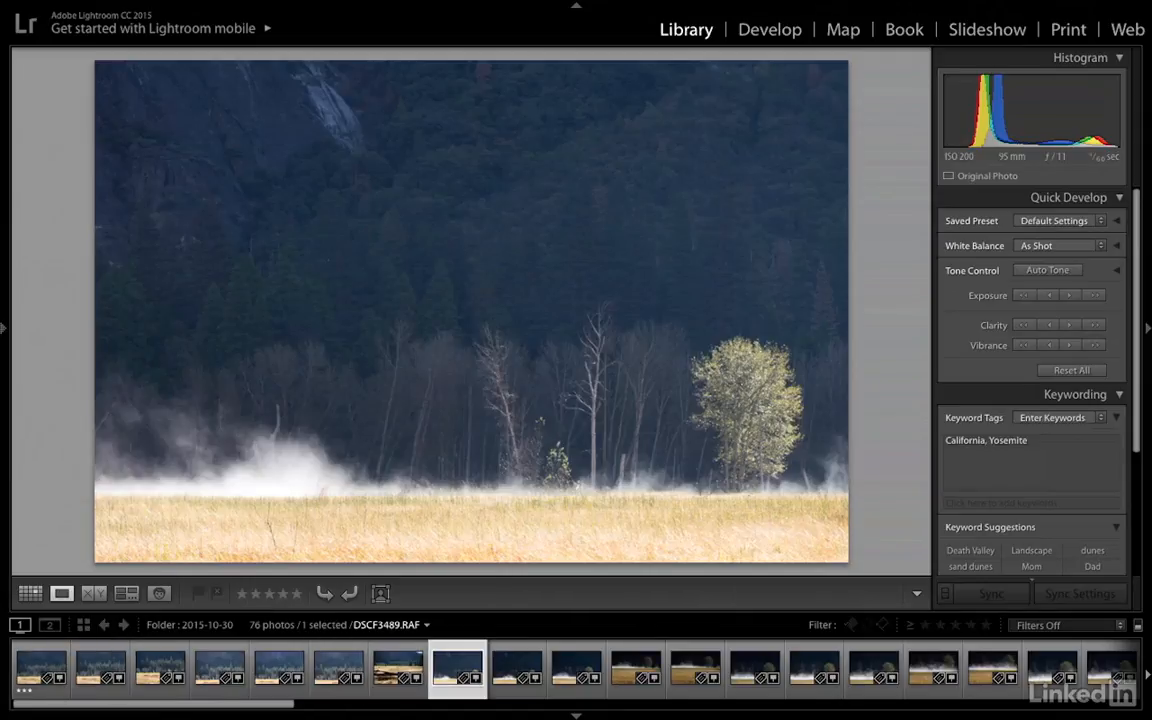
key(Right)
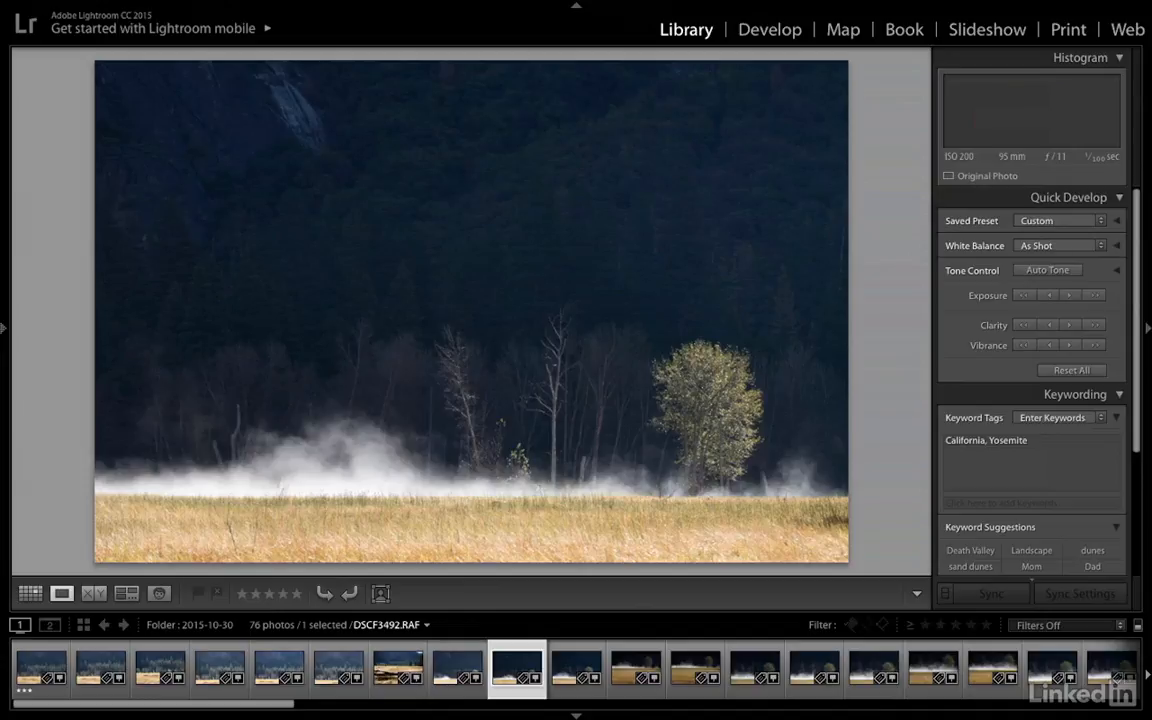
key(Right)
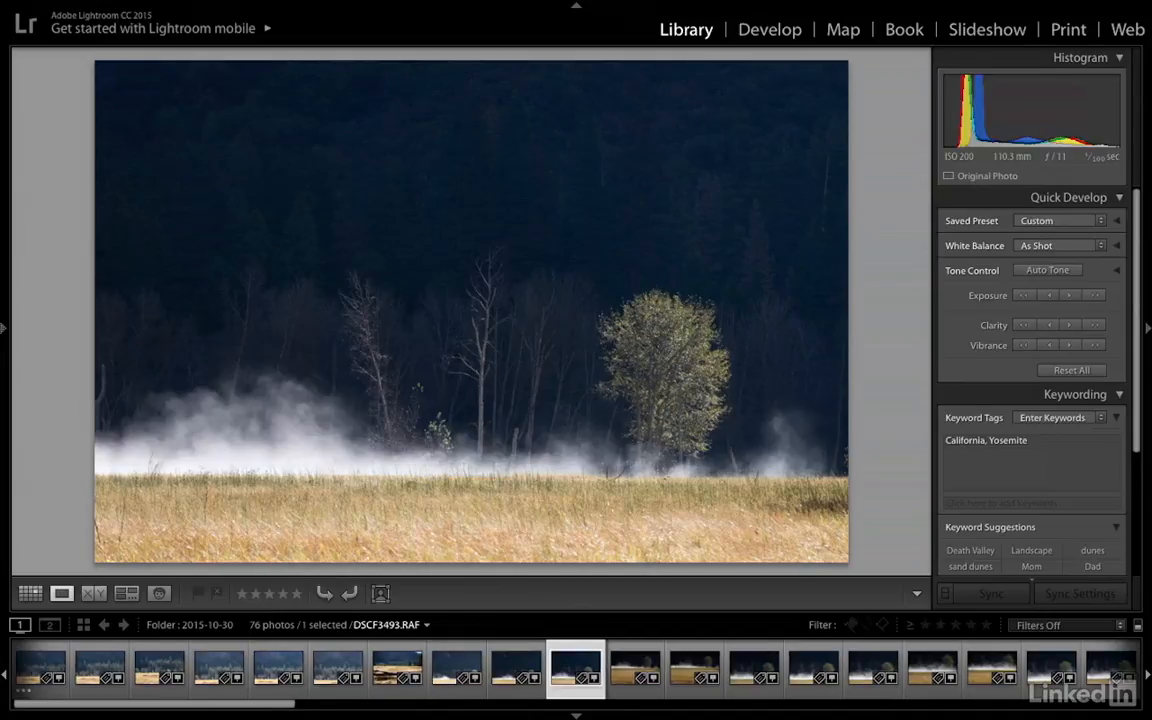
key(Right)
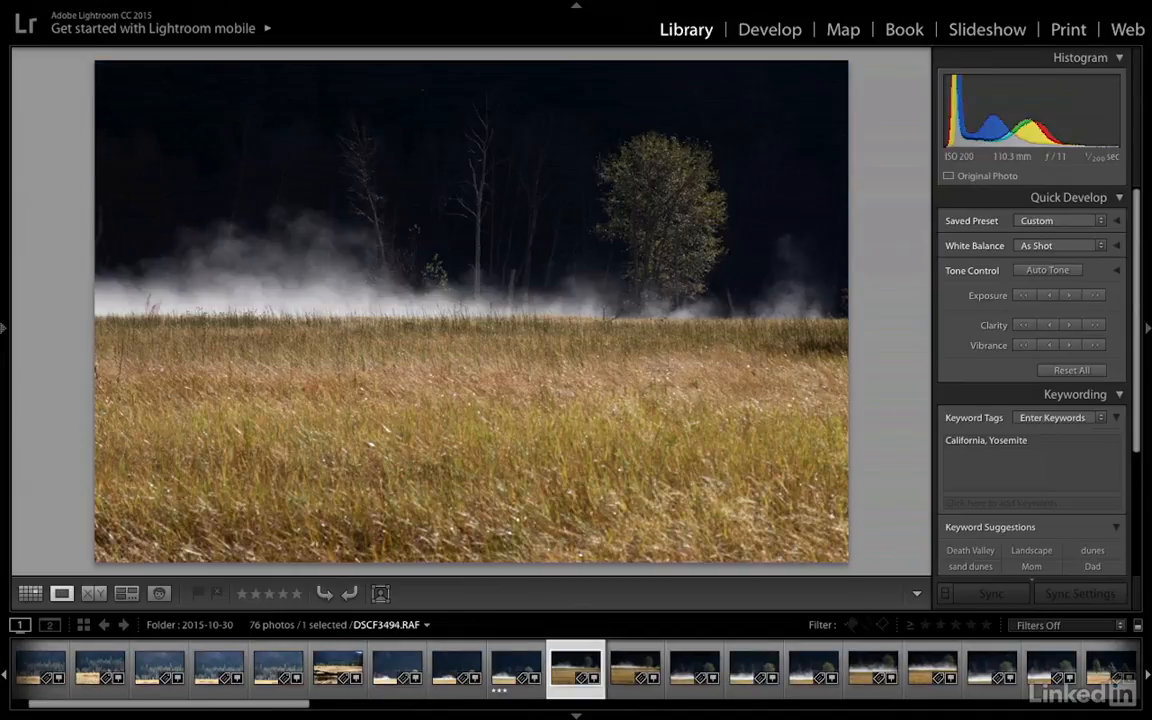
key(Left)
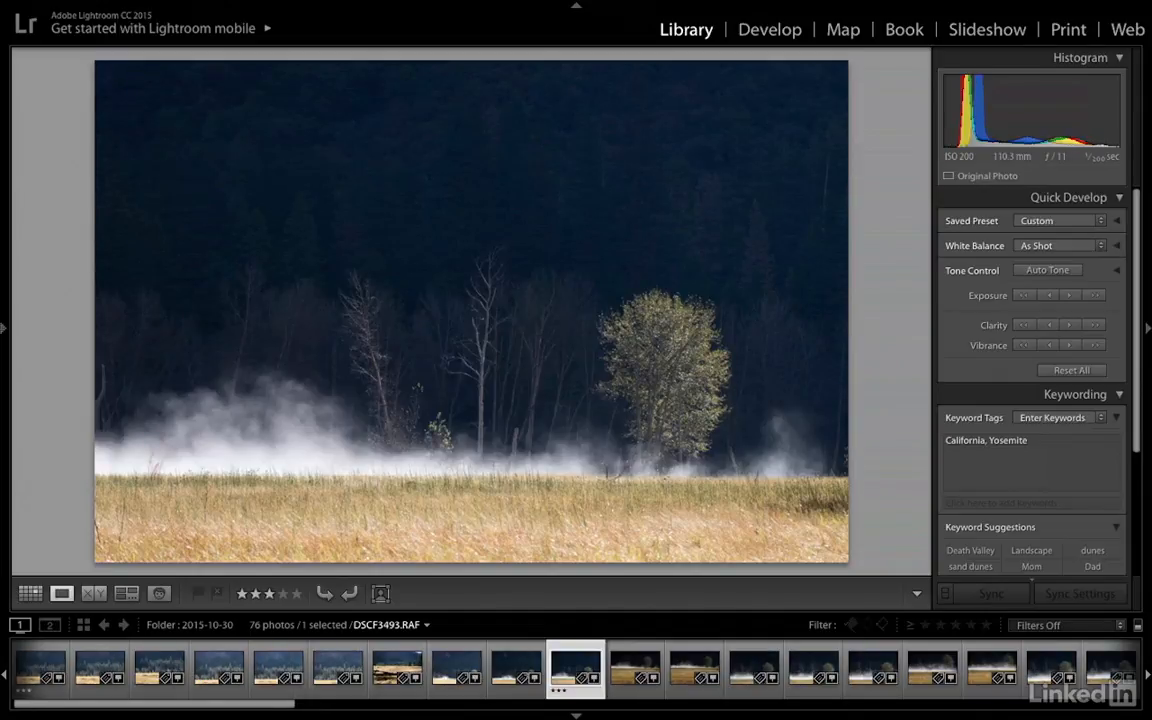
Step: Rate DSCF3494 three stars, comparing it with the next frame and inspecting its grass detail up close
key(Right)
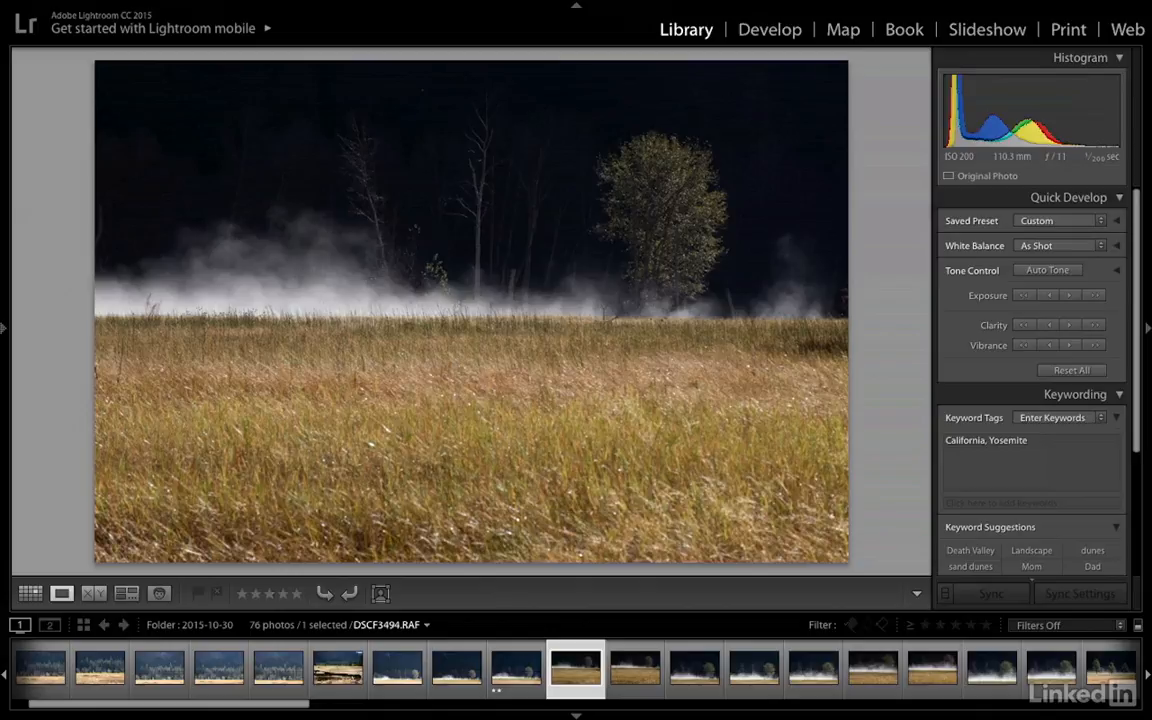
key(3)
key(Right)
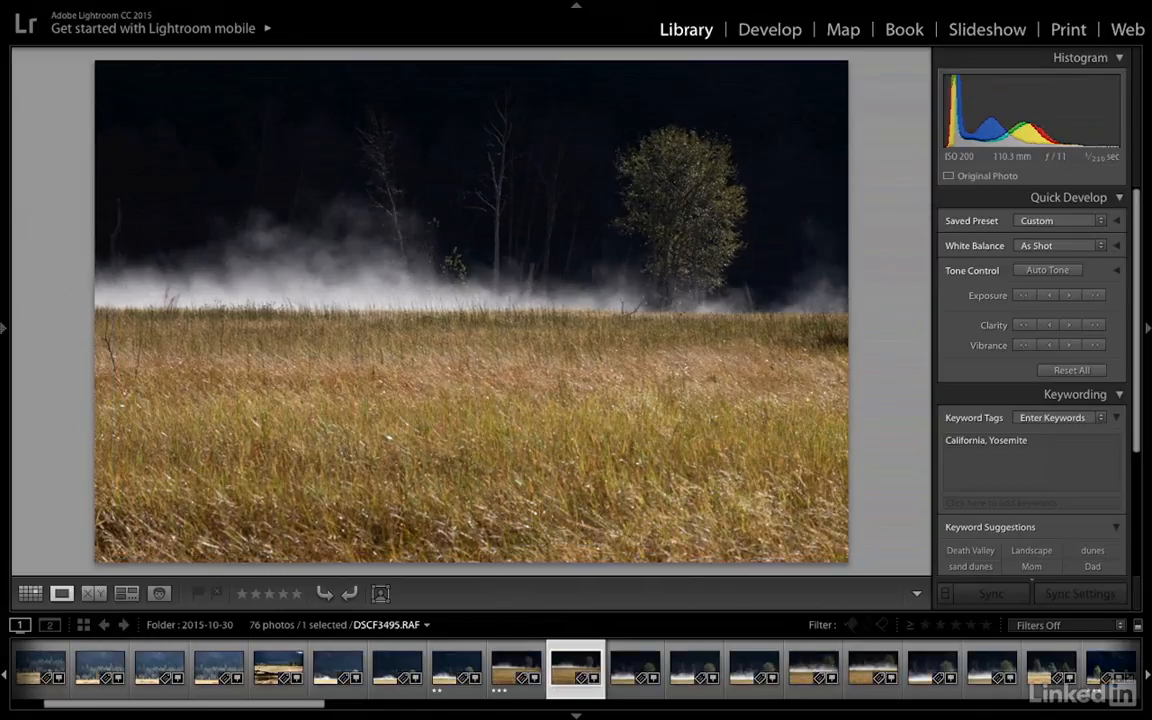
key(Left)
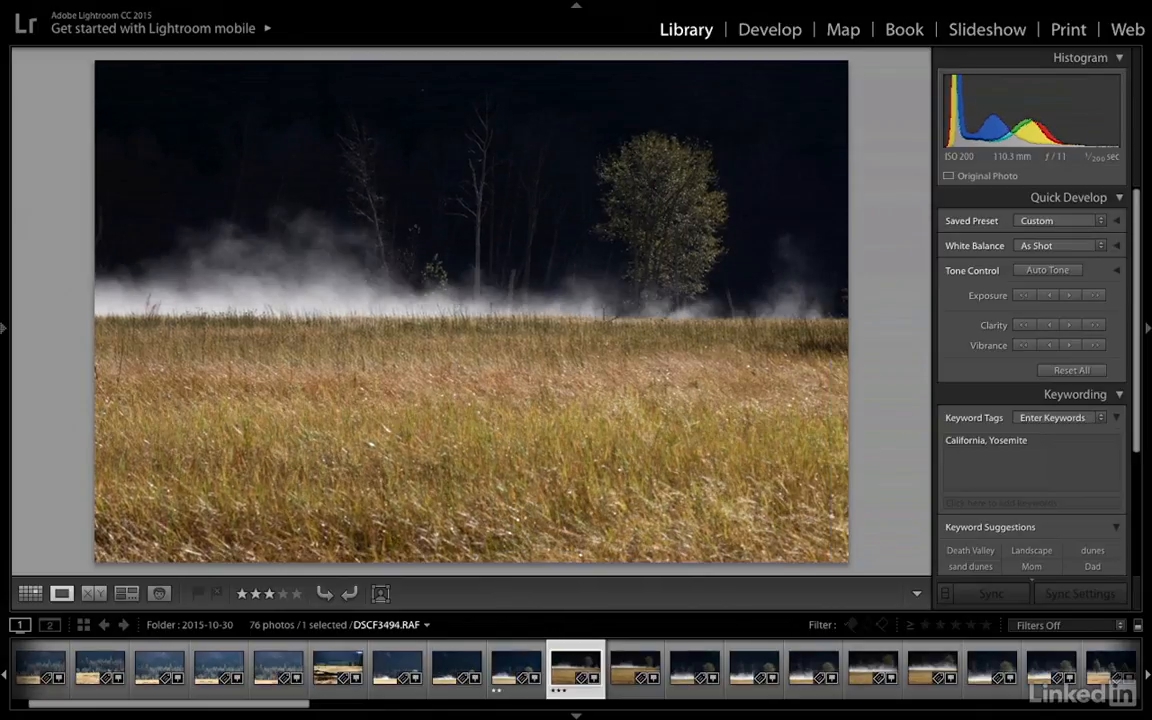
click(451, 412)
drag(494, 407, 494, 421)
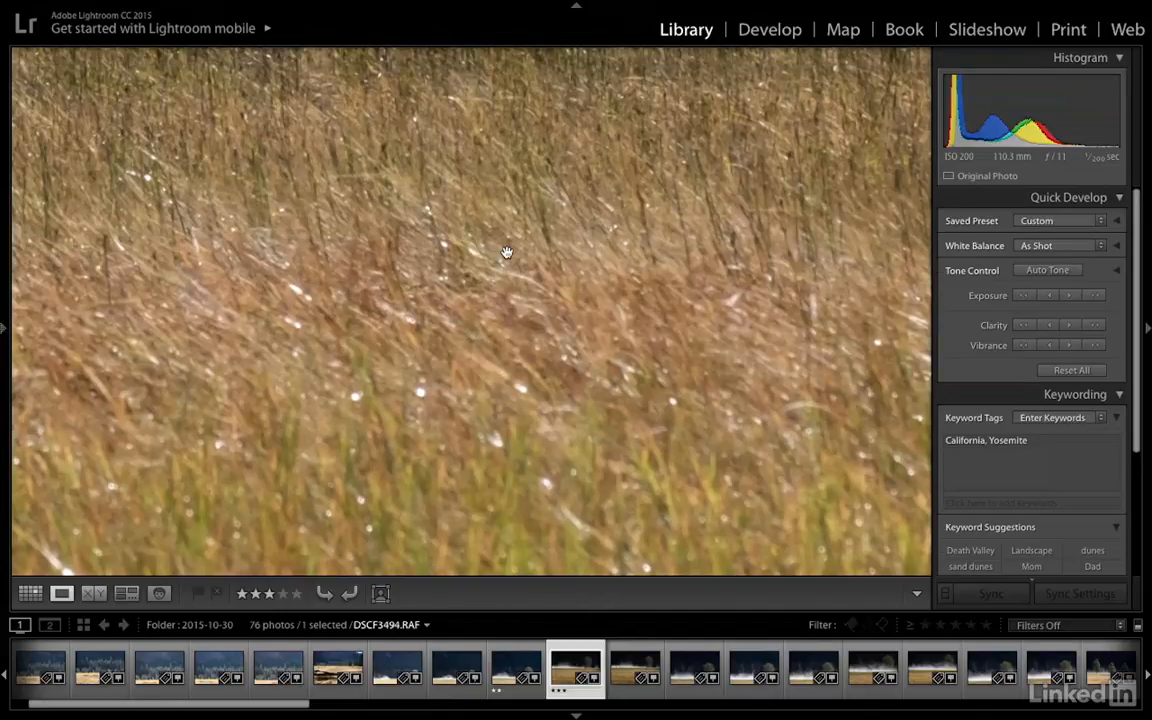
scroll(507, 253, down, 3)
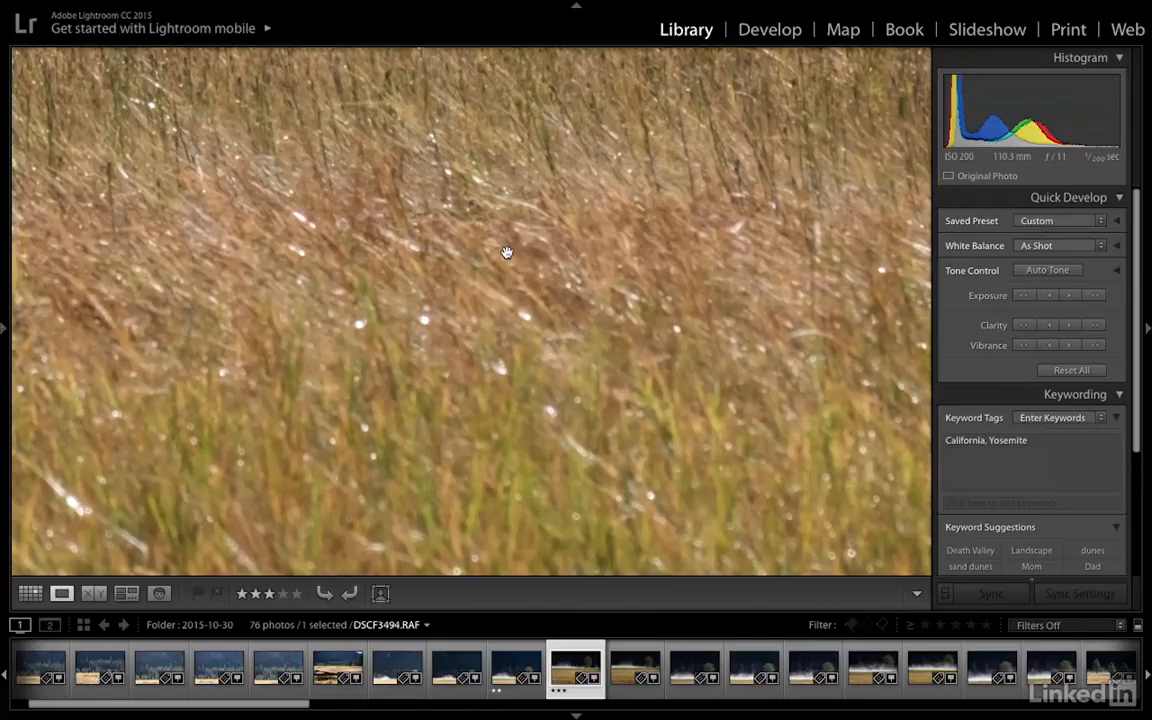
click(507, 252)
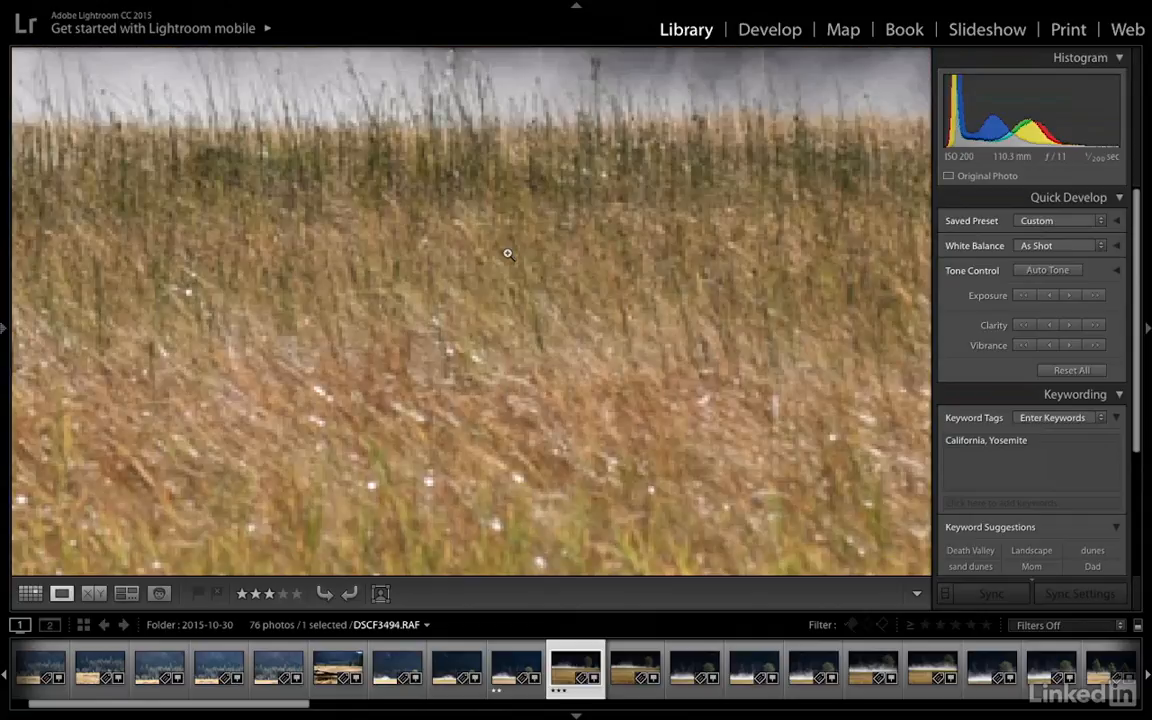
Step: Compare the closer shots of the tree in mist, rating DSCF3498 three stars and DSCF3496 two stars
key(Right)
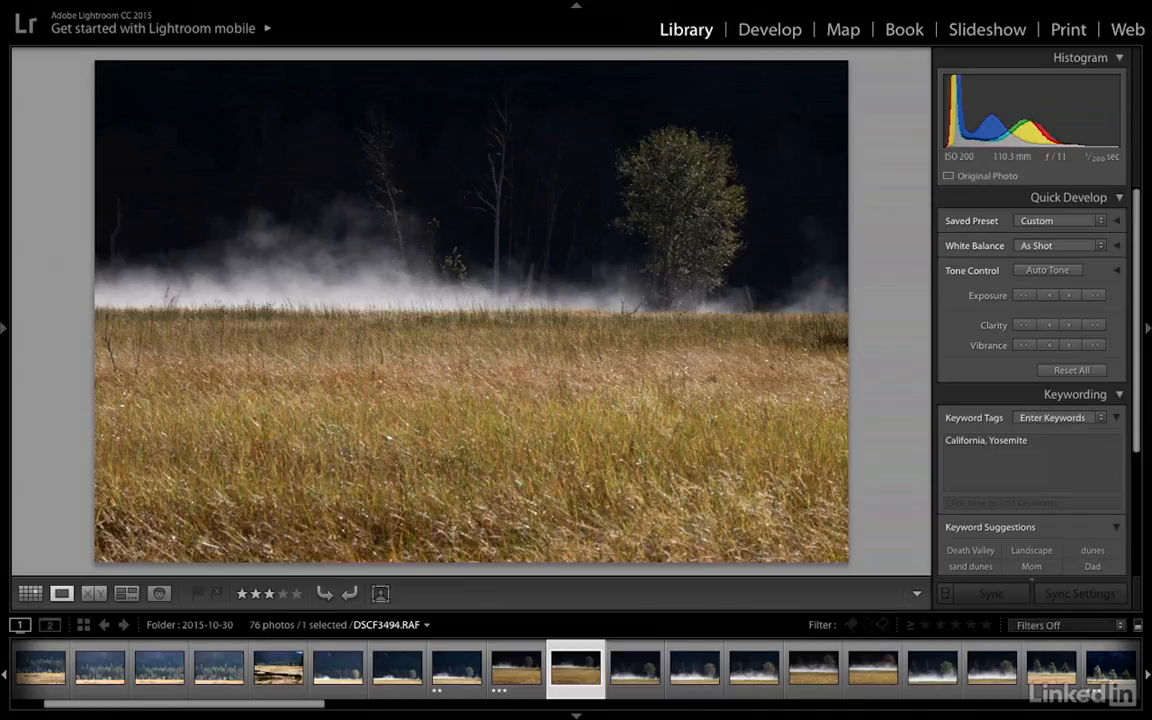
key(Right)
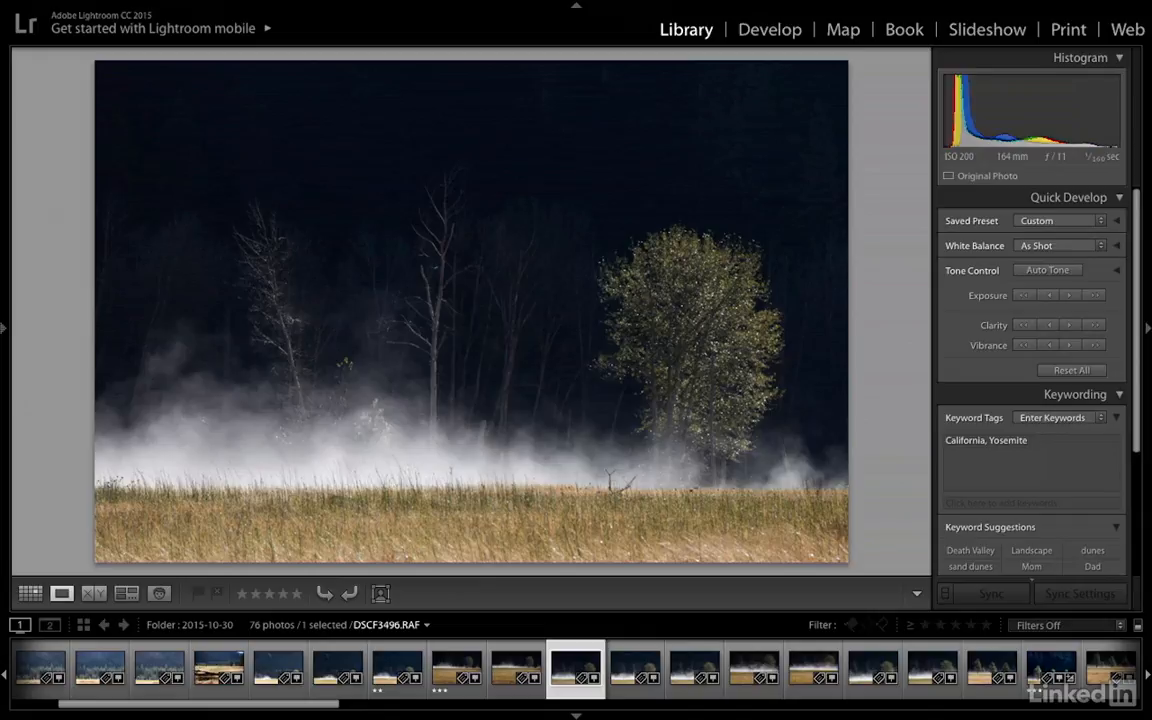
key(Right)
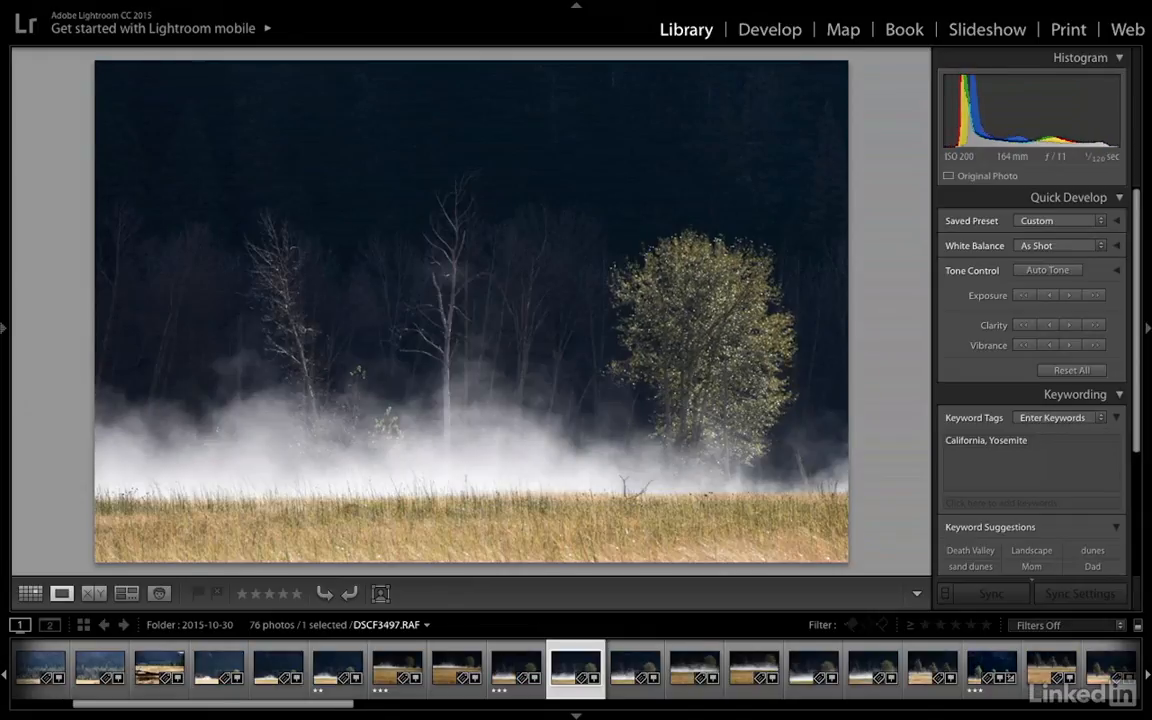
key(Right)
key(Right)
key(Left)
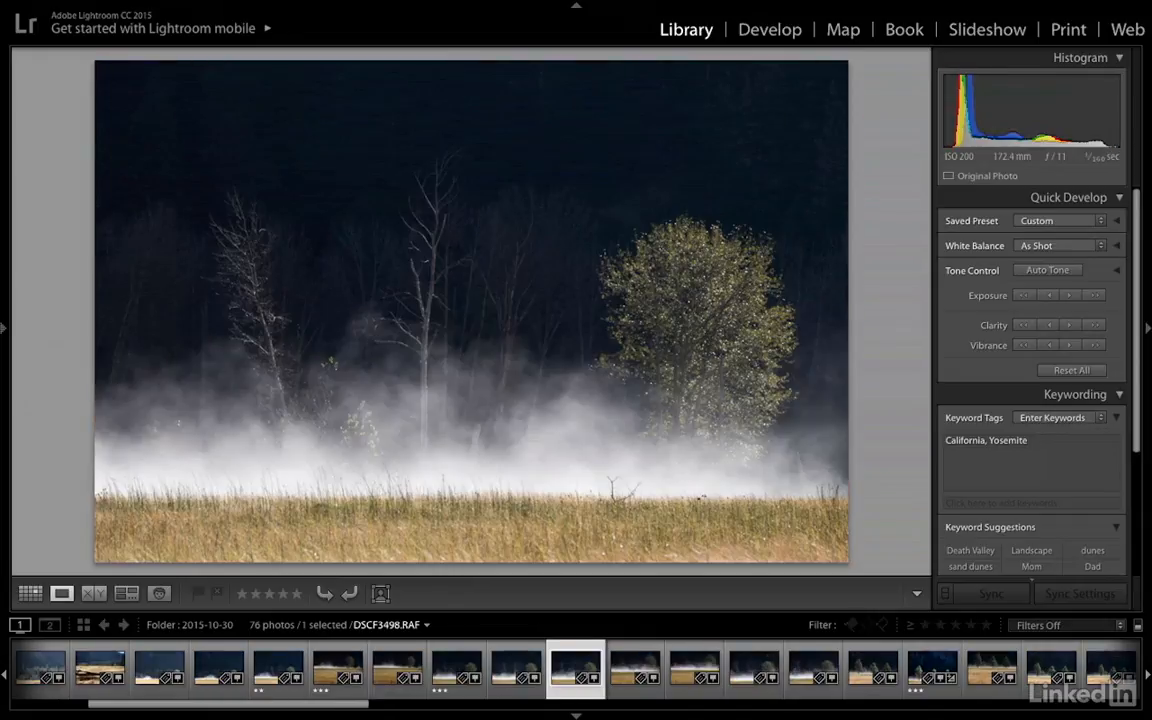
key(3)
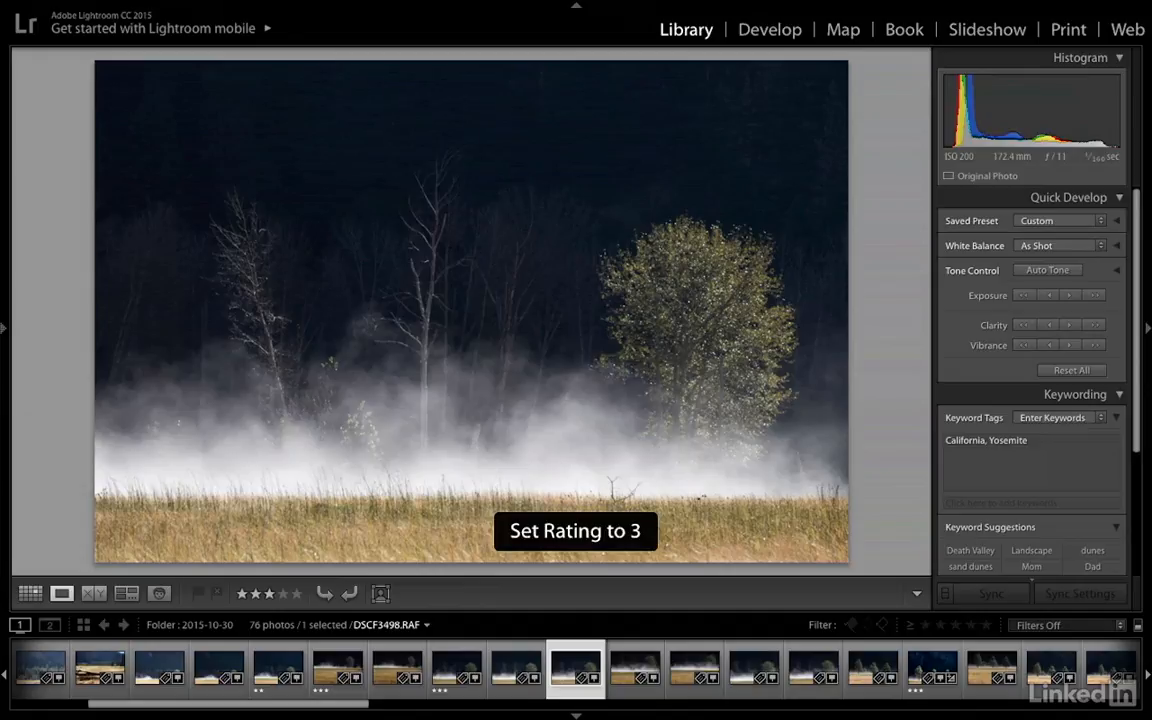
key(Left)
key(2)
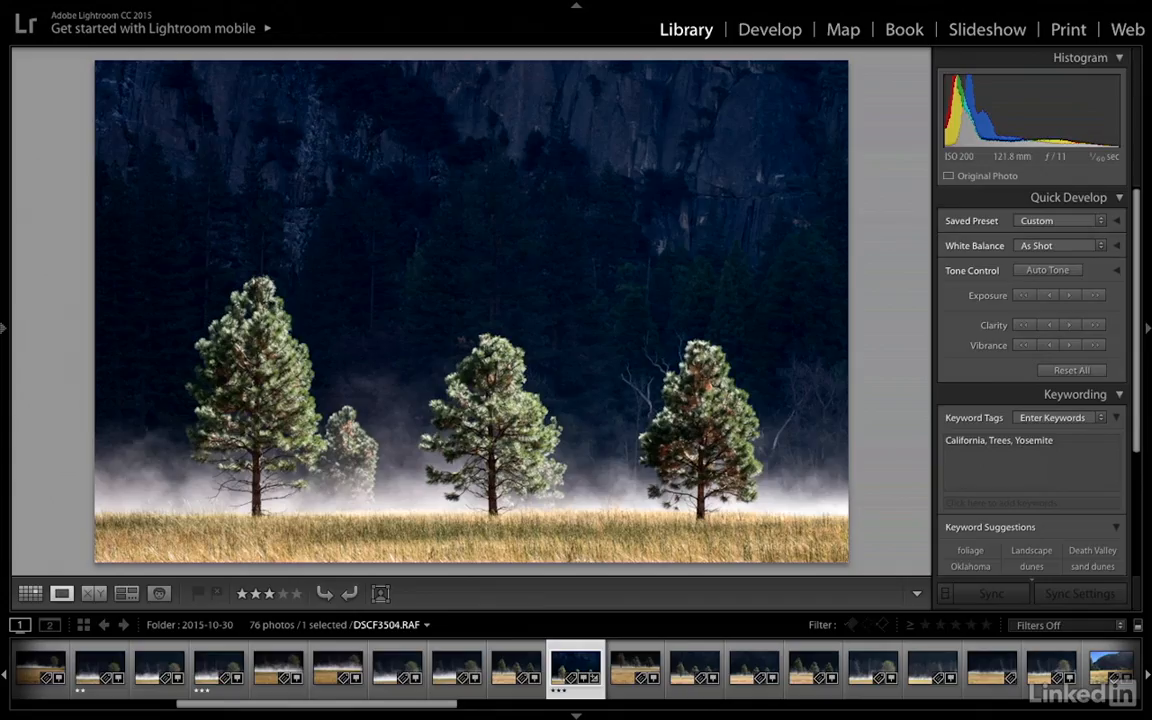
Step: View only the photos rated two stars or higher in the thumbnail grid, and clear the rating filter again
key(3)
key(g)
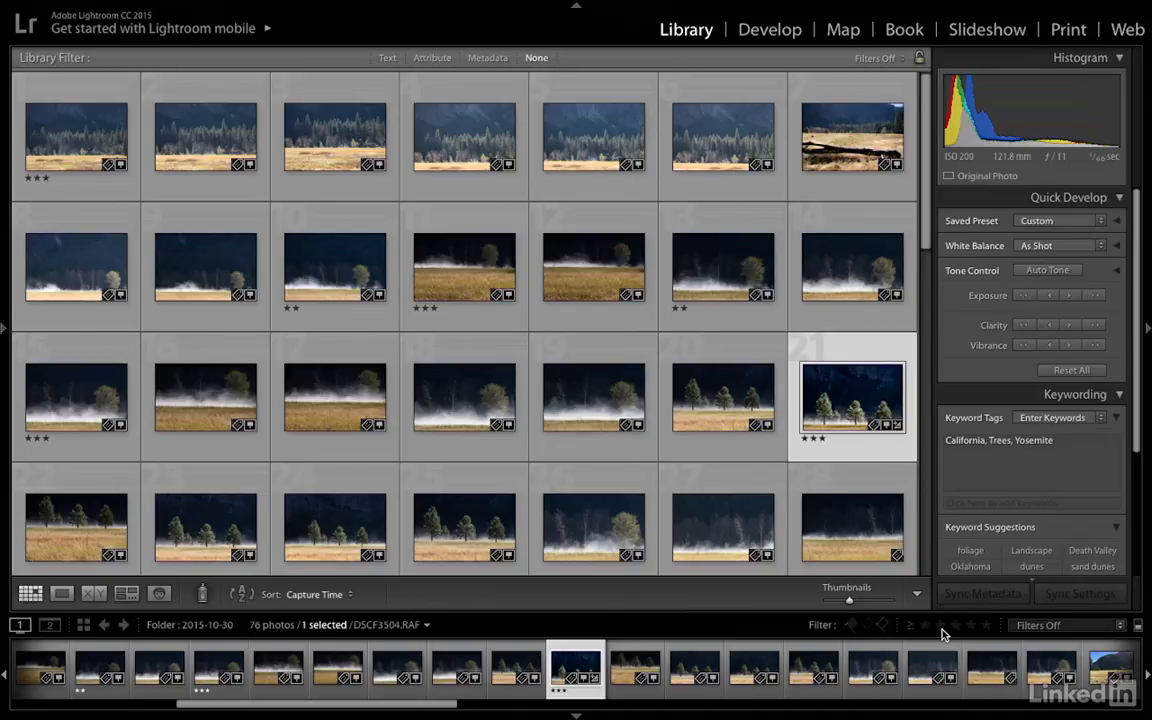
click(941, 627)
click(941, 627)
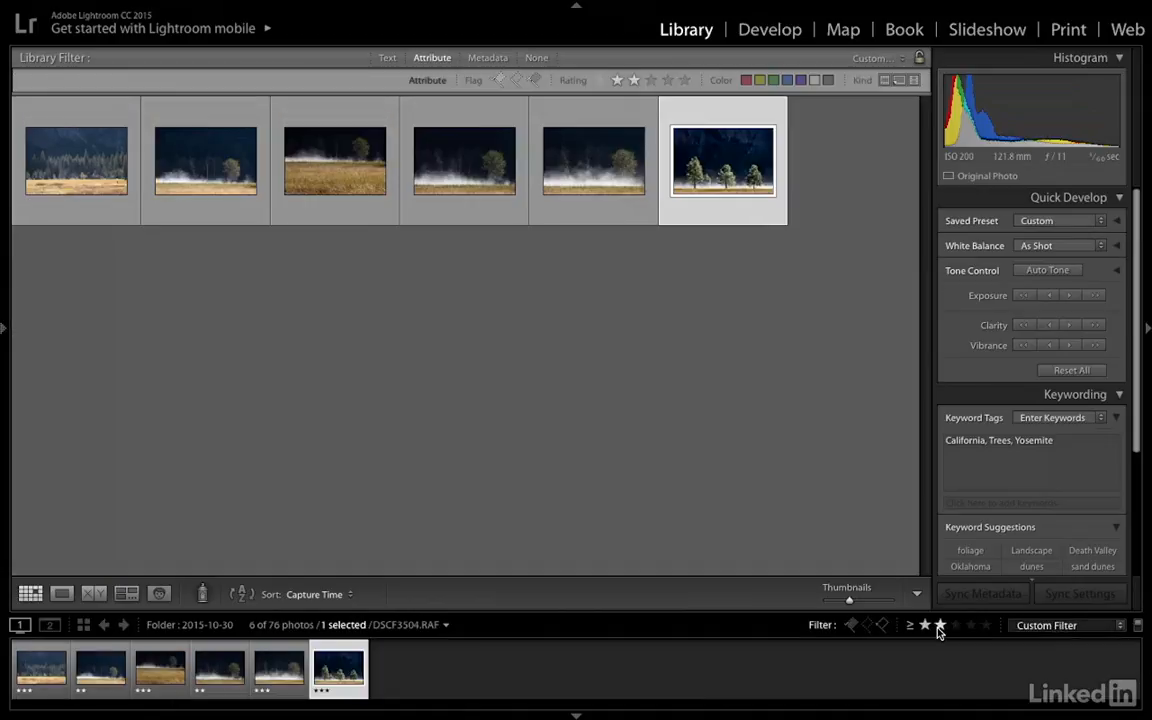
click(940, 627)
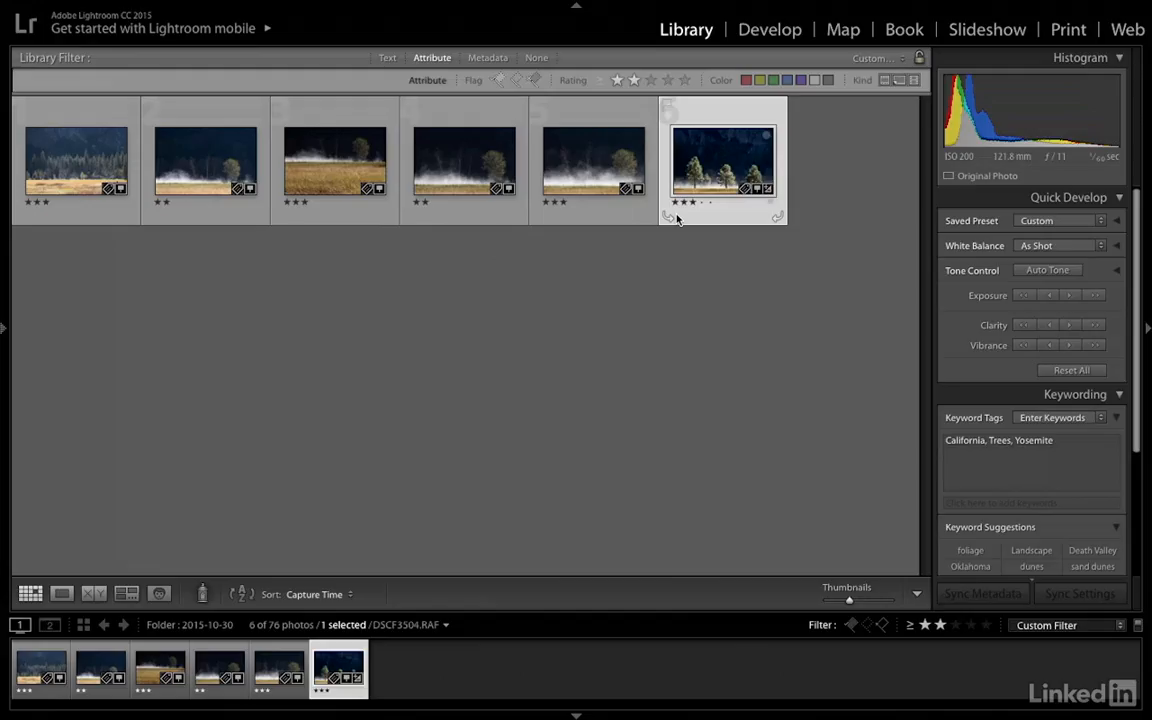
click(940, 625)
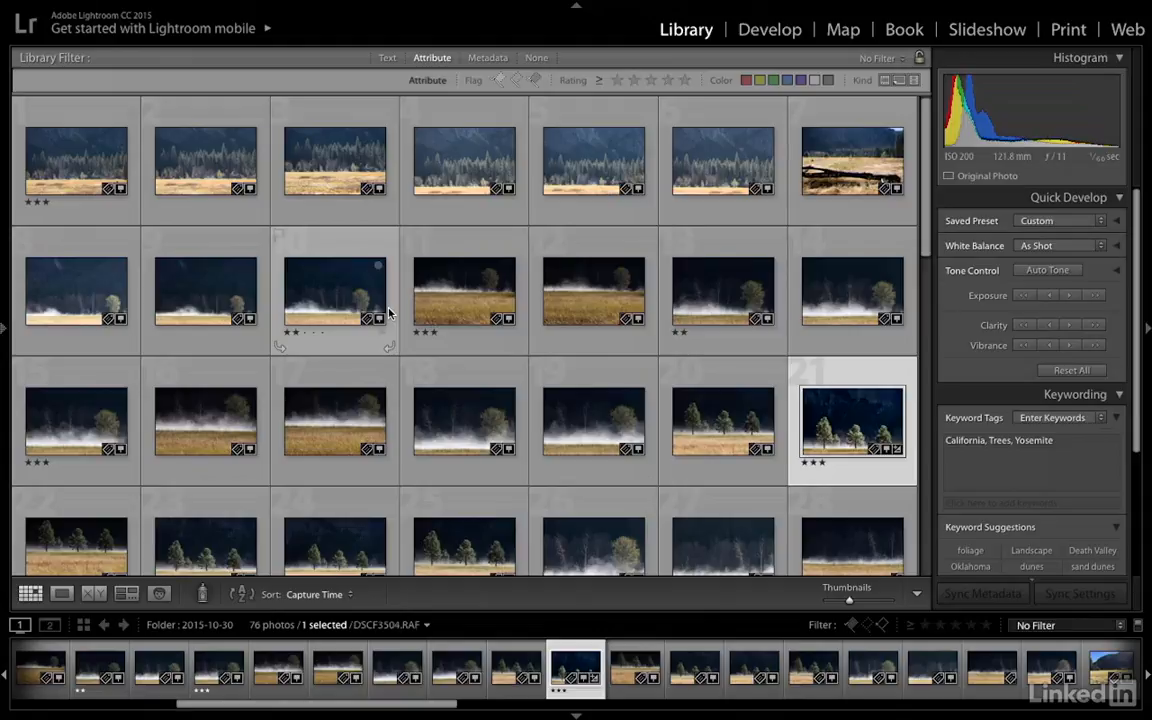
Step: Group the first six tree-line photos into a stack and expand that stack
click(60, 165)
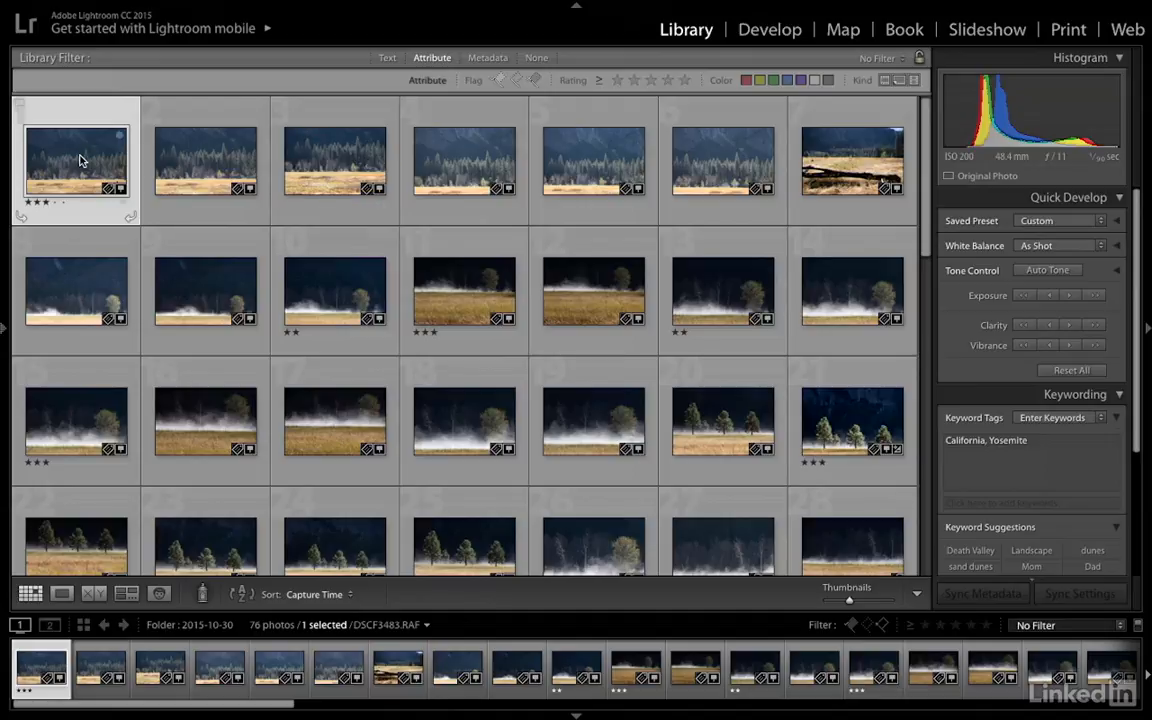
shift+click(727, 165)
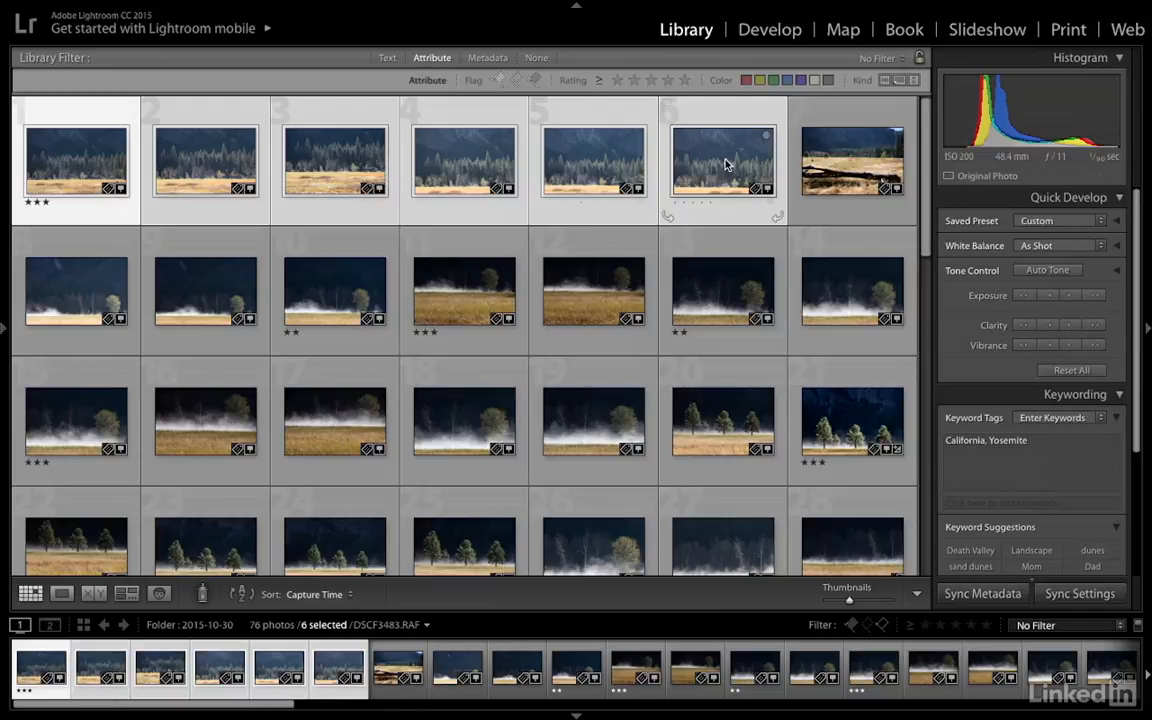
key(ctrl+g)
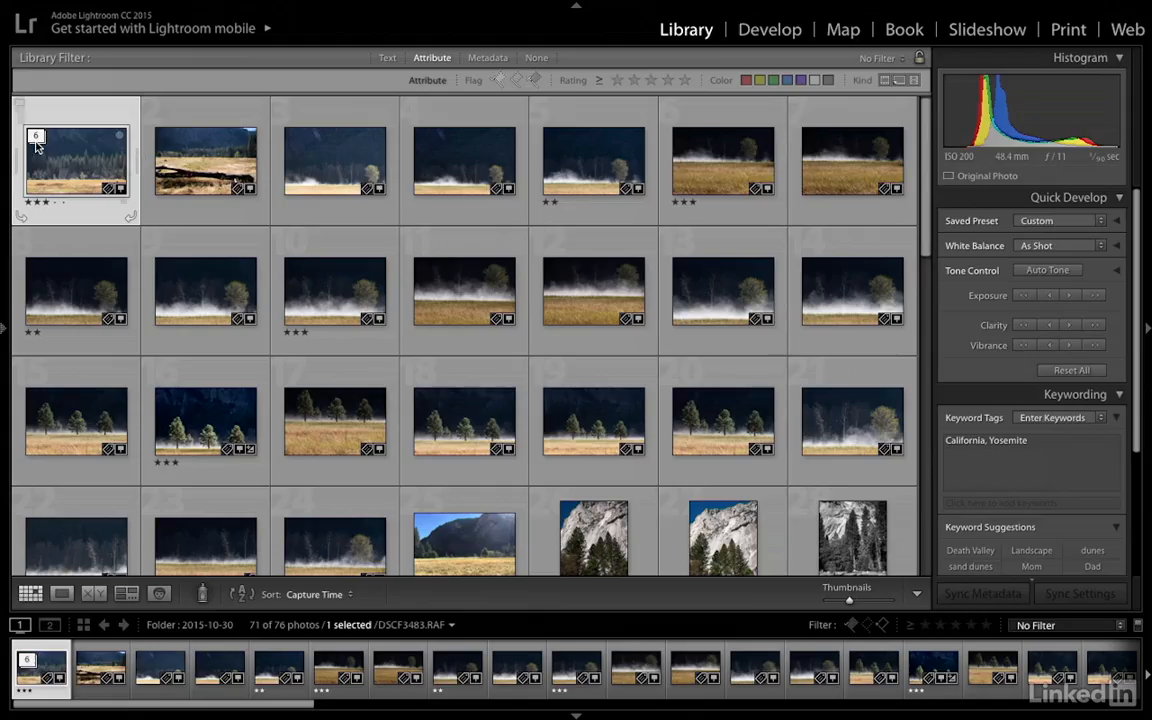
click(36, 137)
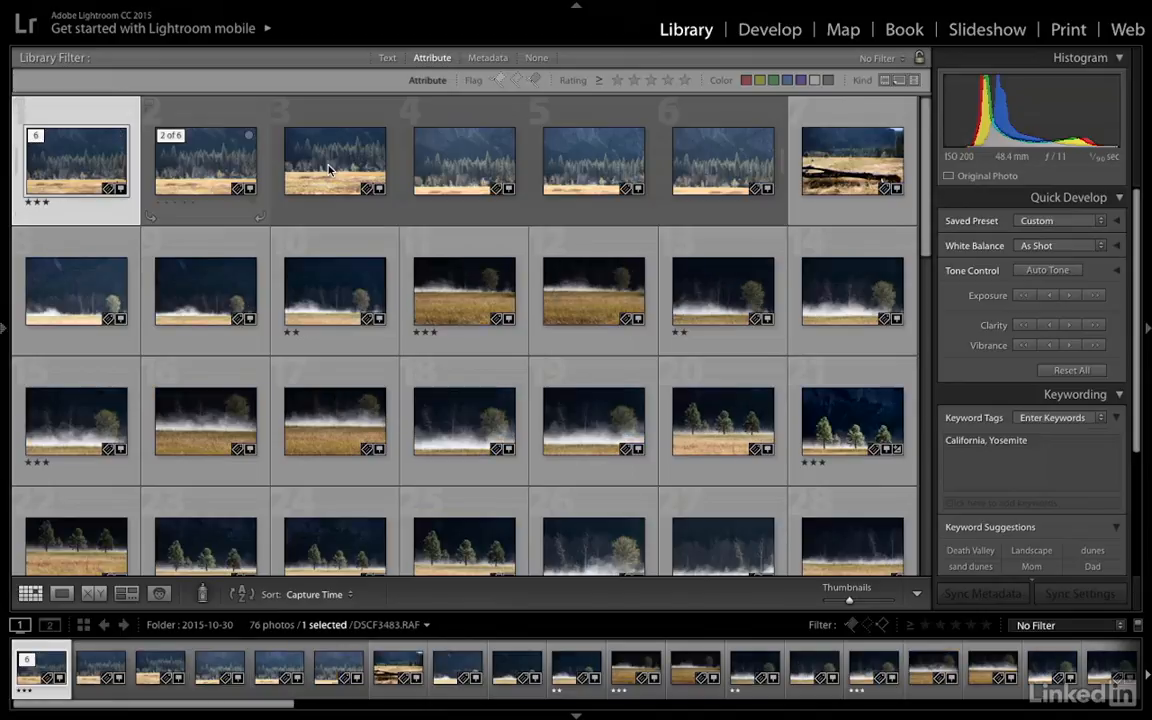